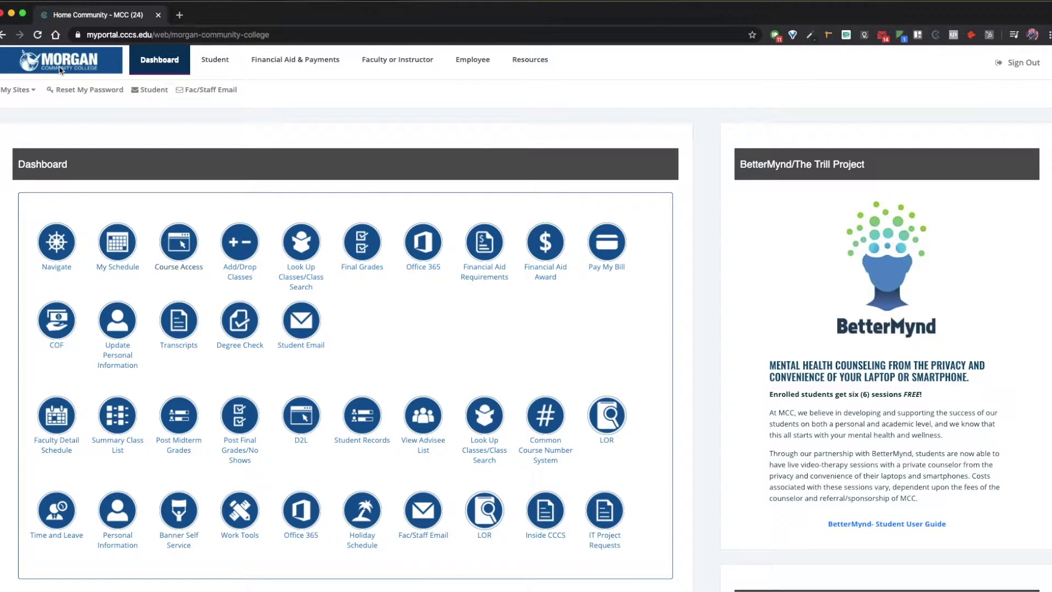
Step: Launch the MCC Desire2Learn classes from the portal's Course Access choices
left_click(181, 242)
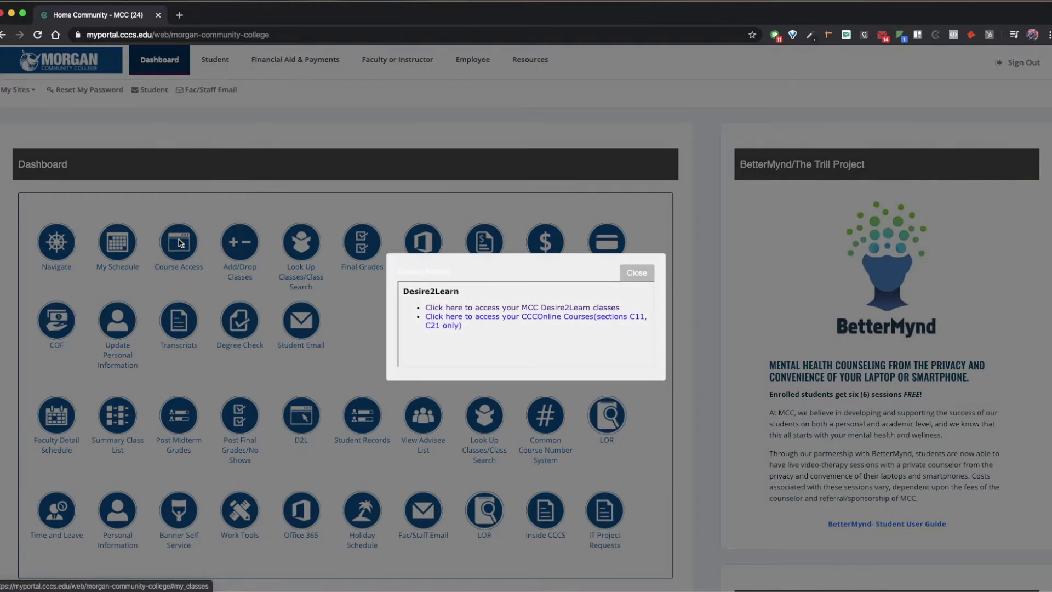
left_click(487, 307)
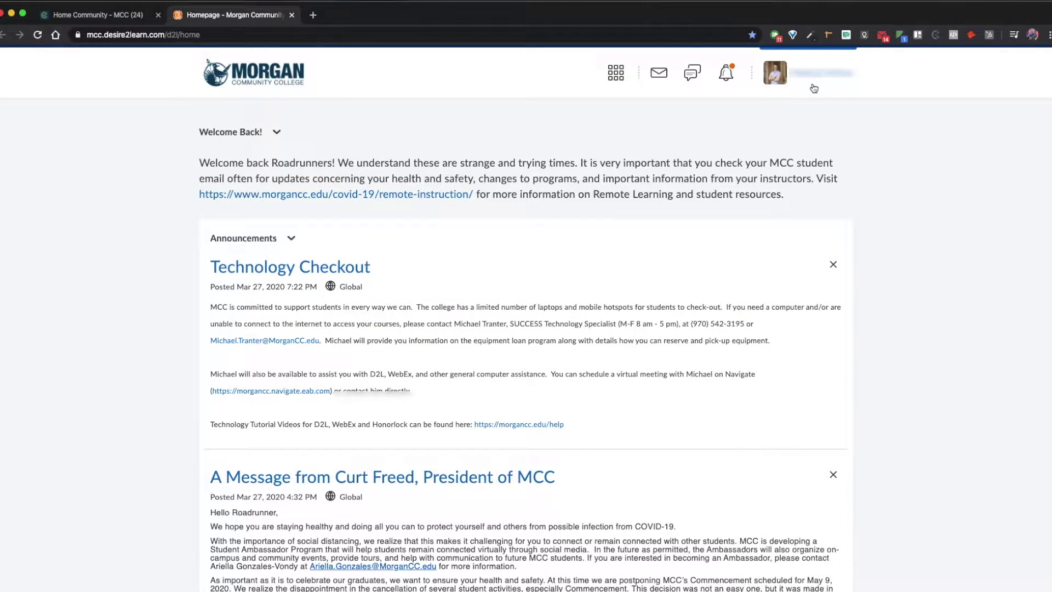
Step: Go to Notifications from the account menu at the top right
left_click(810, 79)
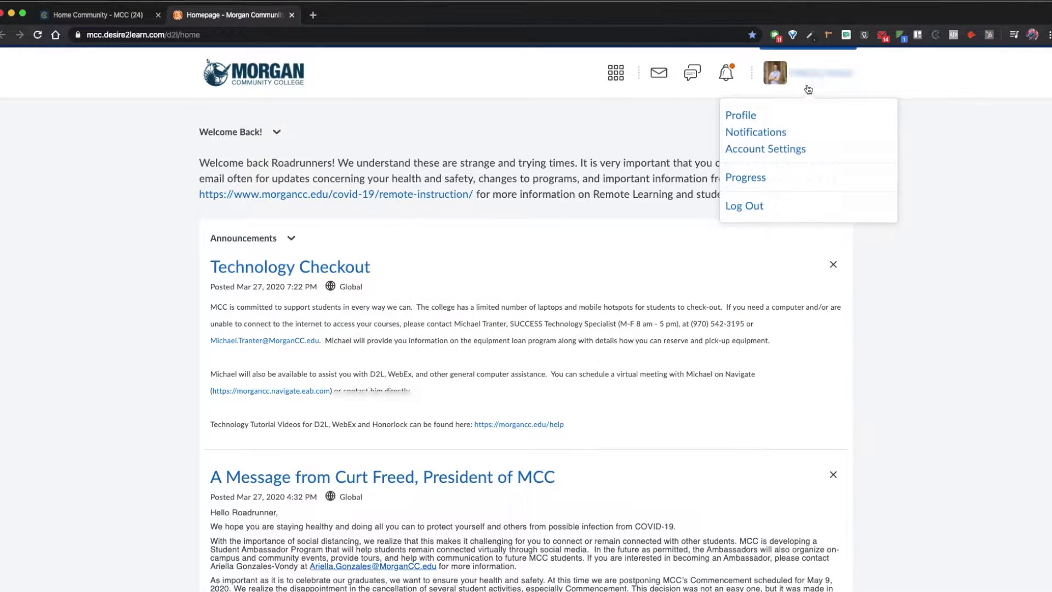
left_click(770, 135)
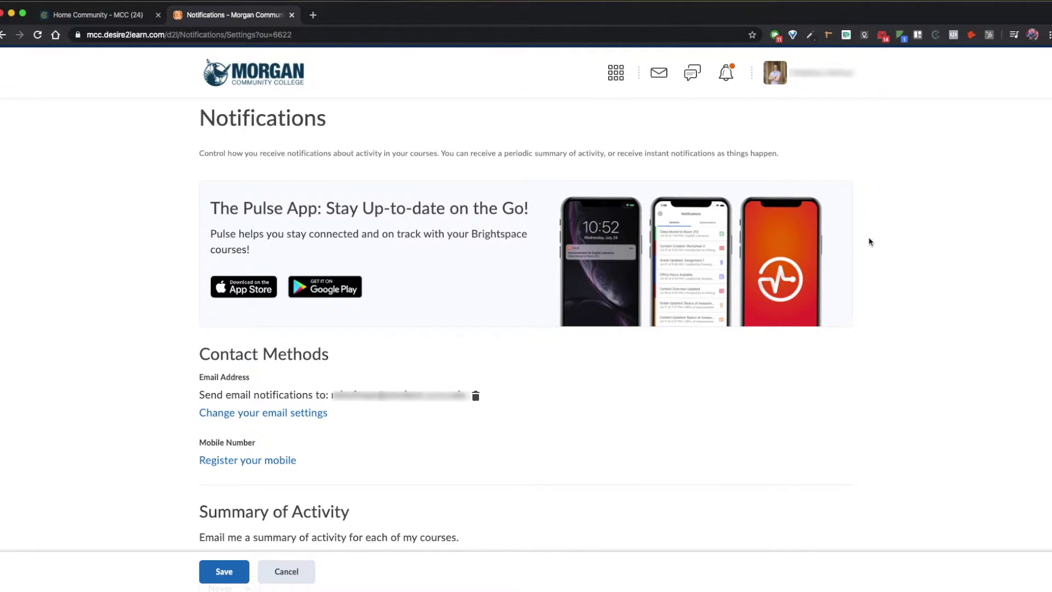
scroll(556, 363, "down", 4)
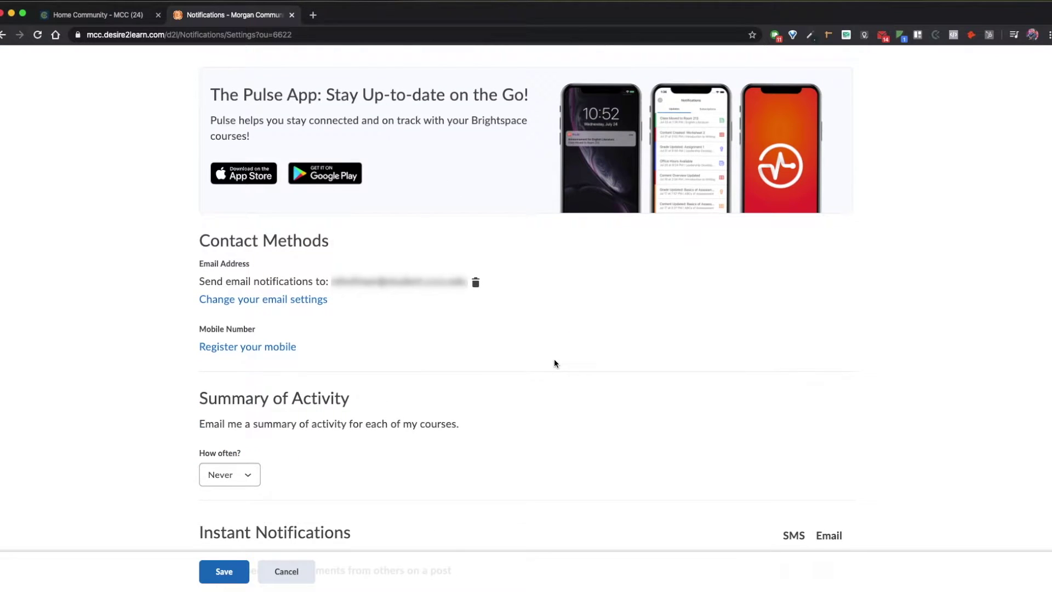
scroll(554, 362, "down", 1)
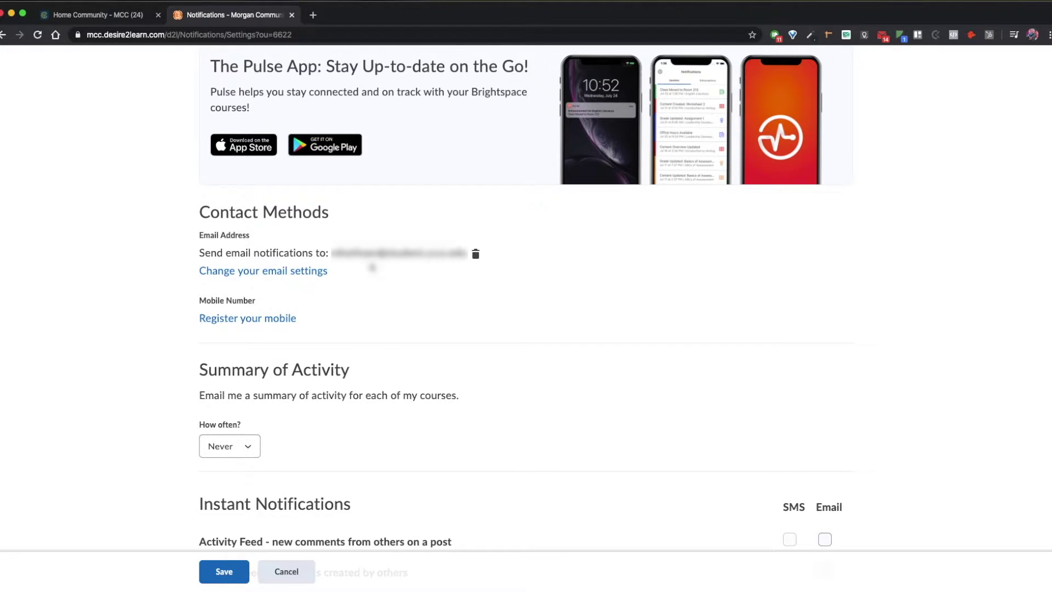
scroll(387, 267, "up", 1)
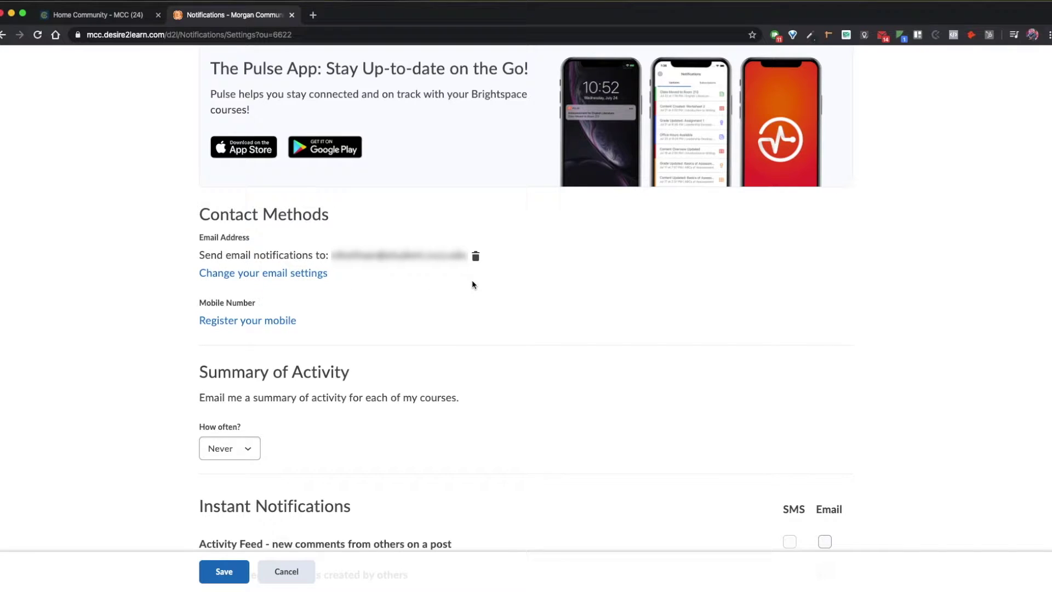
scroll(469, 280, "down", 2)
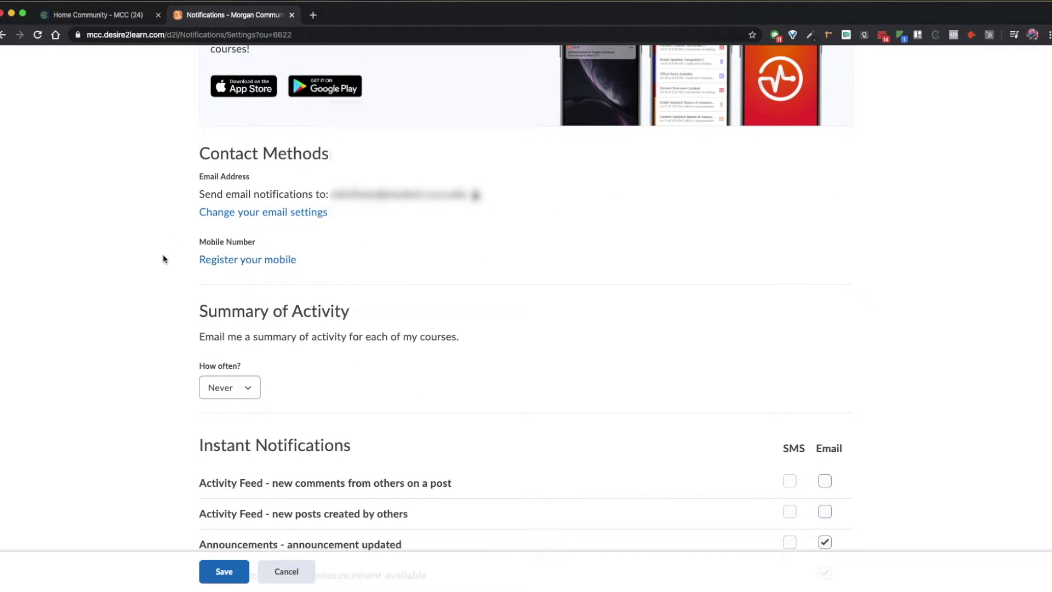
scroll(638, 298, "down", 5)
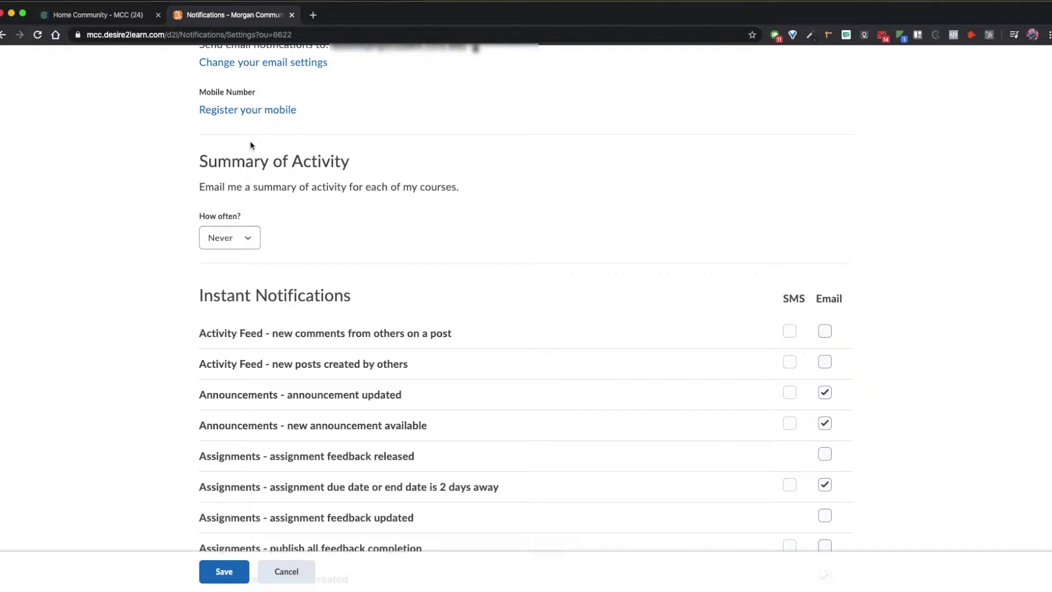
left_click(248, 237)
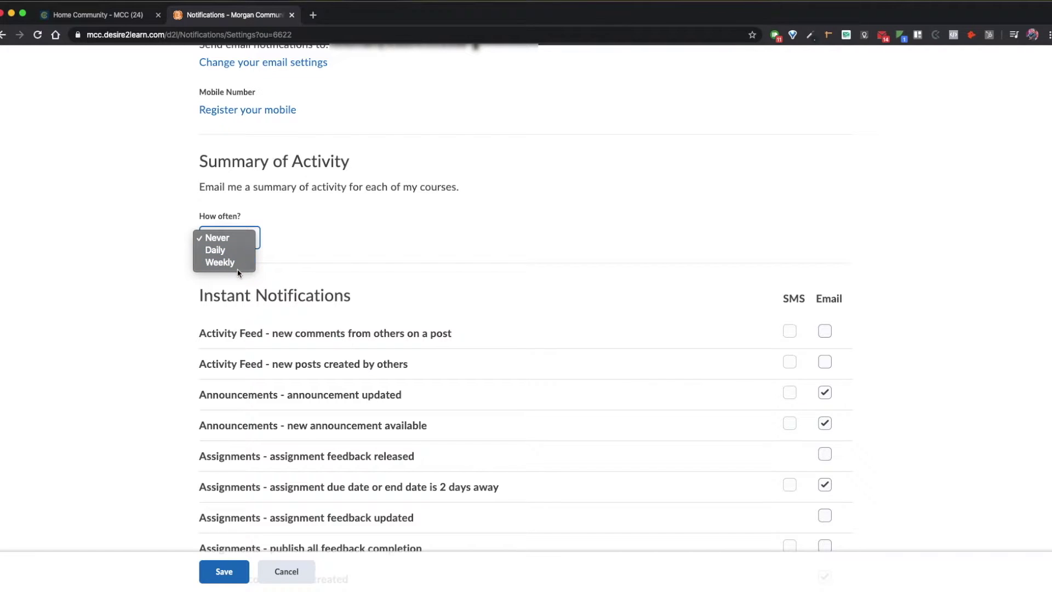
left_click(438, 227)
left_click_drag(371, 298, 186, 300)
scroll(465, 279, "down", 5)
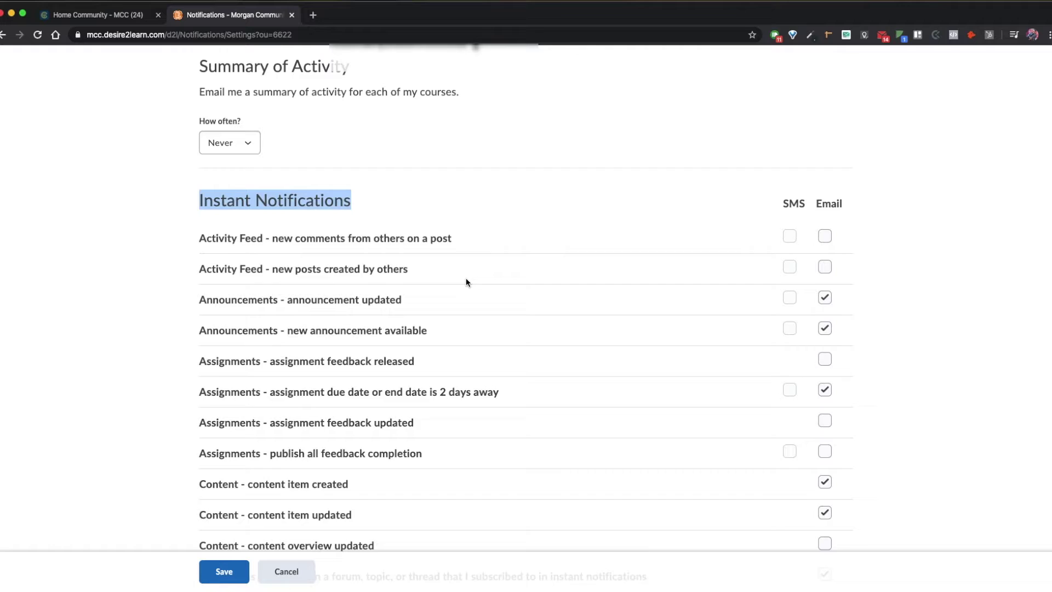
scroll(466, 279, "down", 2)
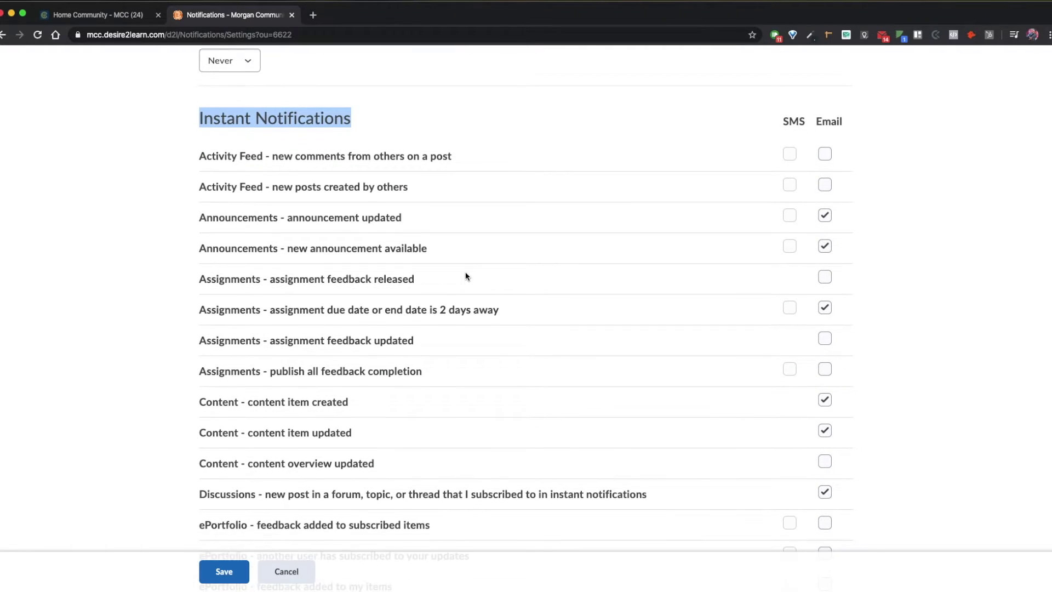
scroll(463, 277, "down", 1)
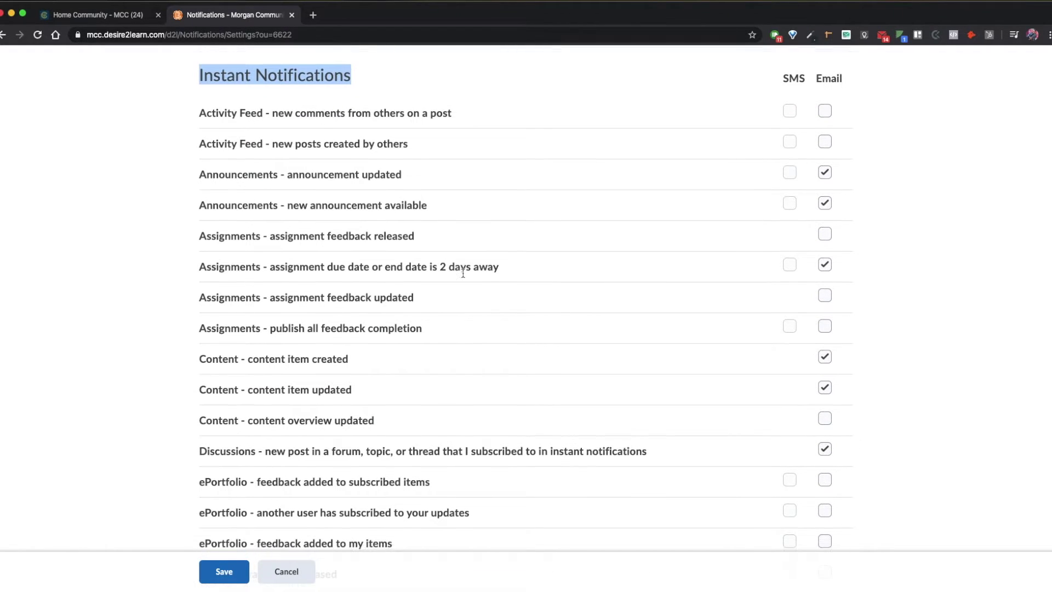
left_click(912, 251)
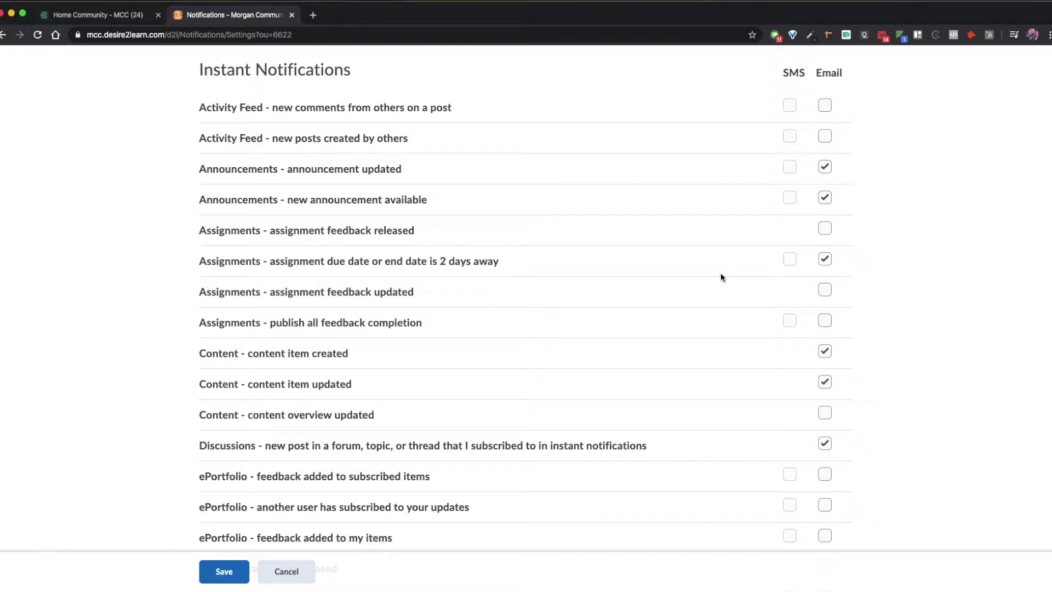
scroll(651, 301, "down", 2)
scroll(644, 300, "down", 3)
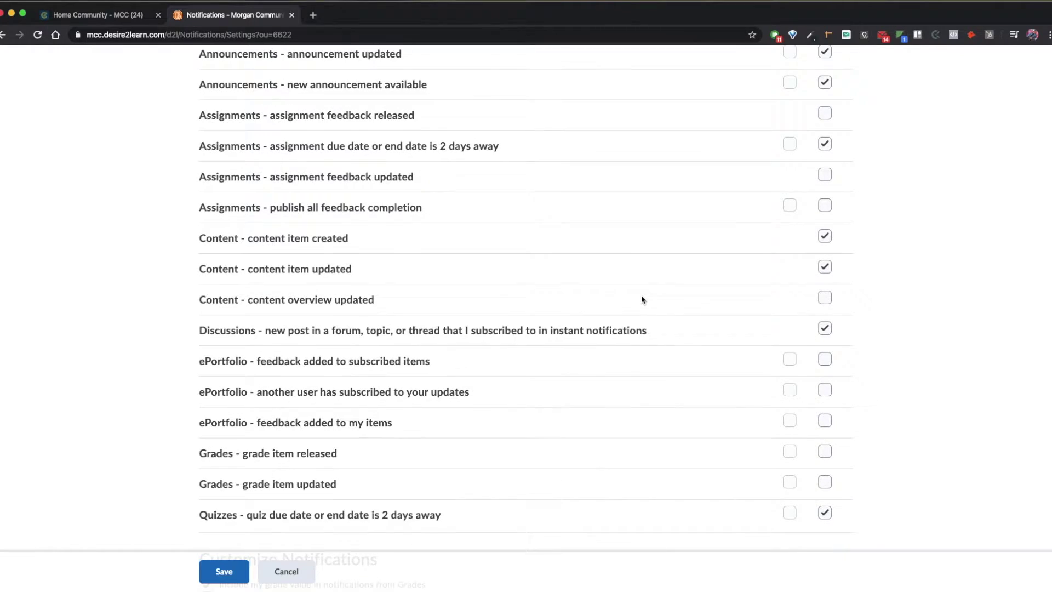
scroll(641, 299, "down", 1)
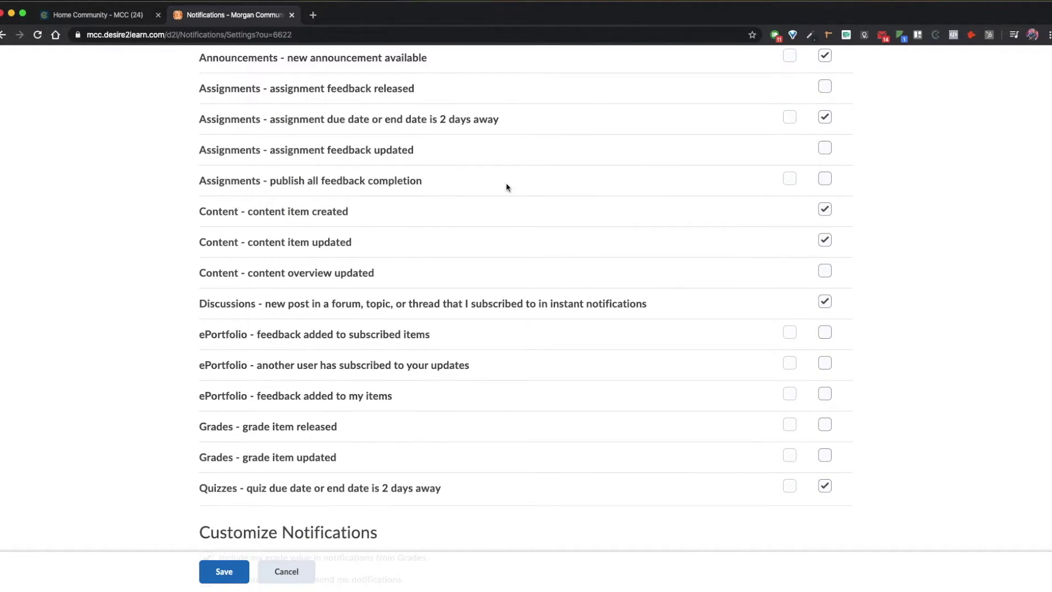
scroll(483, 233, "down", 2)
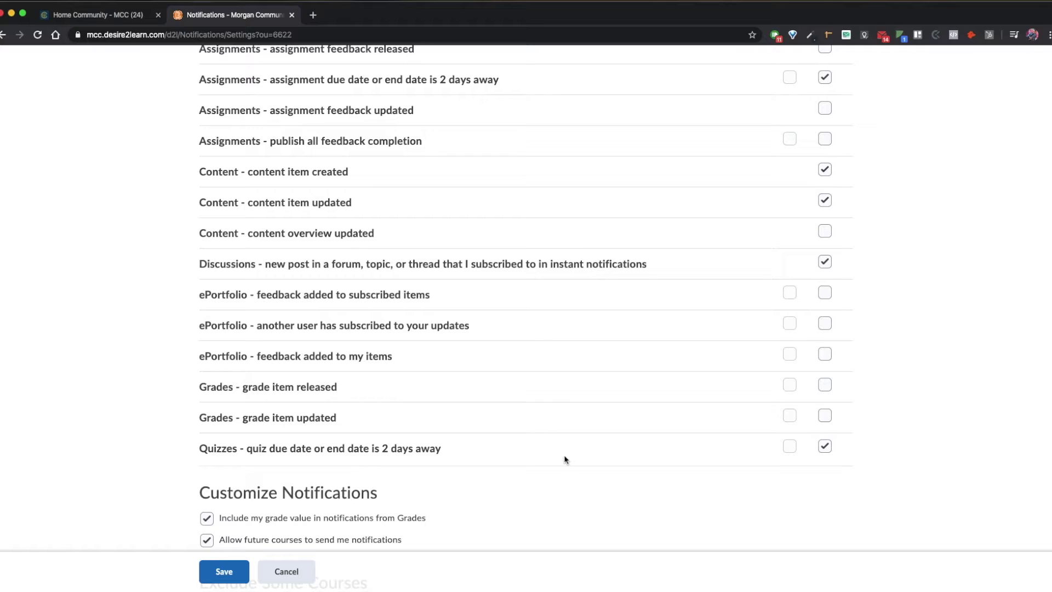
scroll(702, 475, "down", 3)
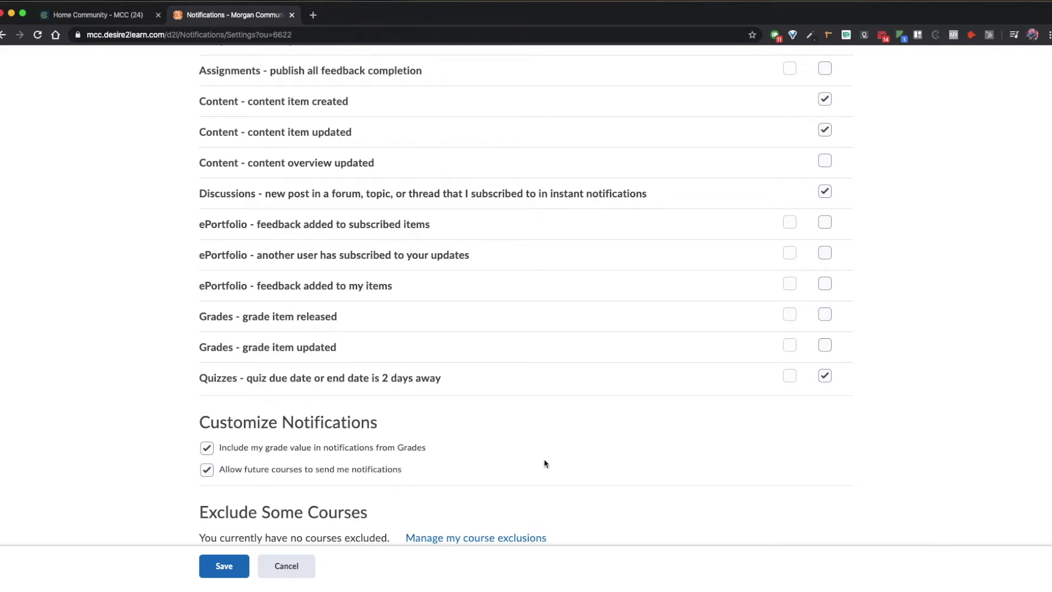
Step: Review the course exclusions, leave them unchanged, and save the notification settings
left_click(461, 538)
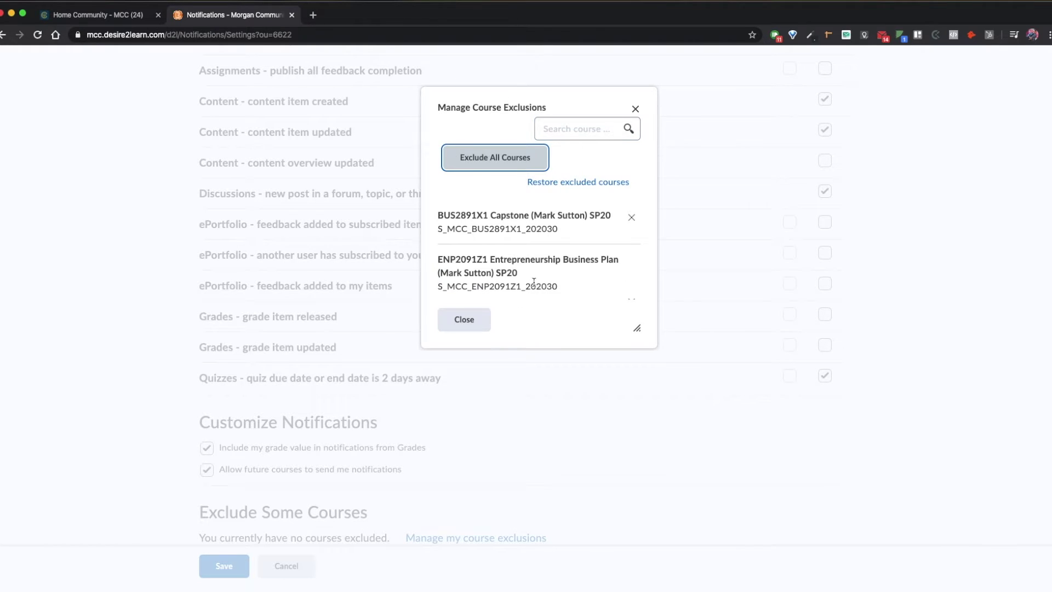
scroll(536, 282, "down", 2)
scroll(535, 278, "up", 3)
left_click(464, 319)
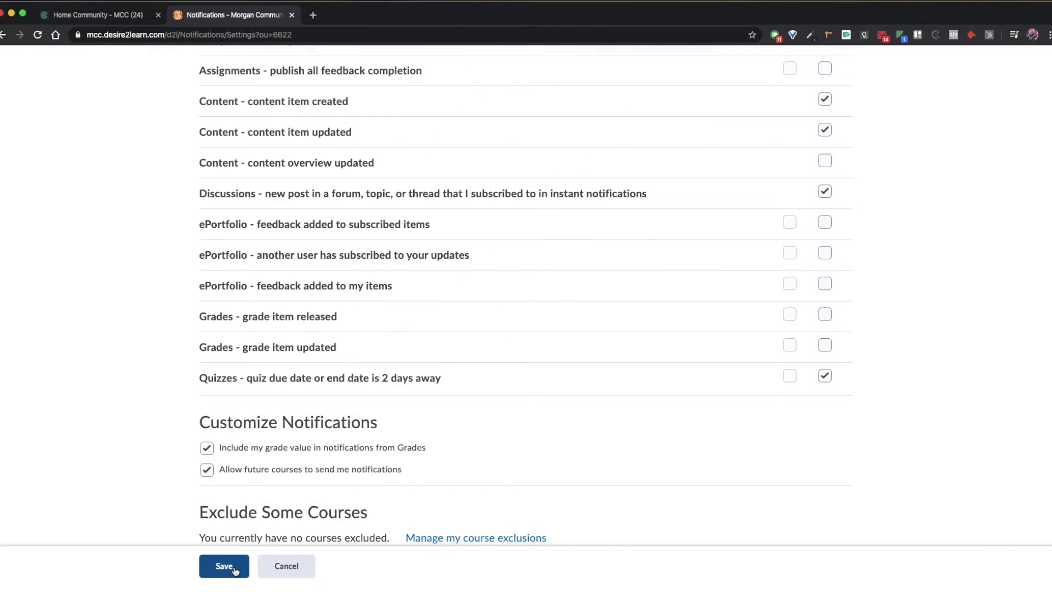
left_click(215, 571)
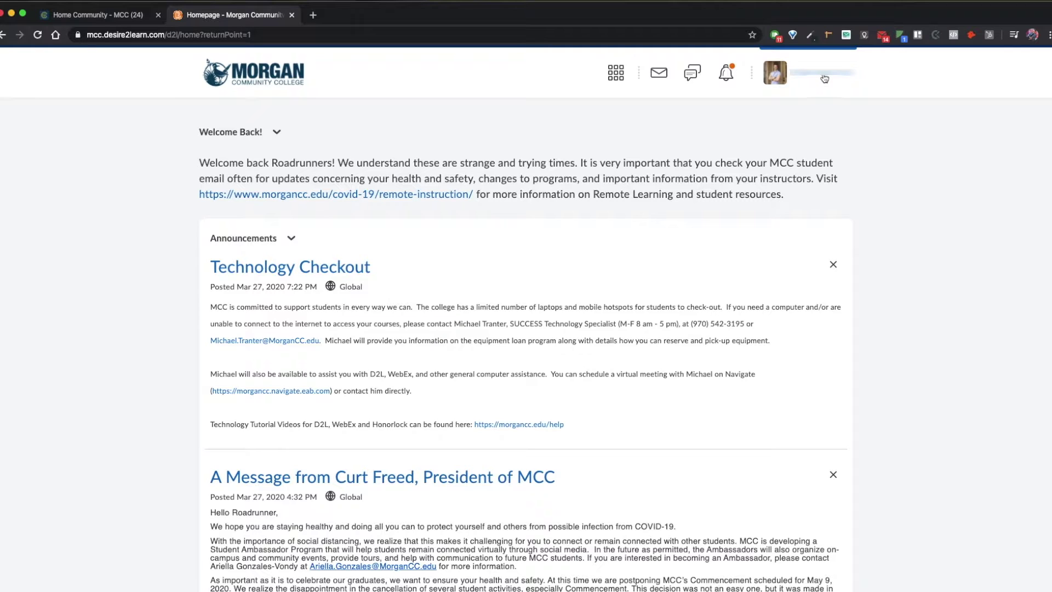
Step: Show the Email options in Account Settings via the profile menu
left_click(825, 78)
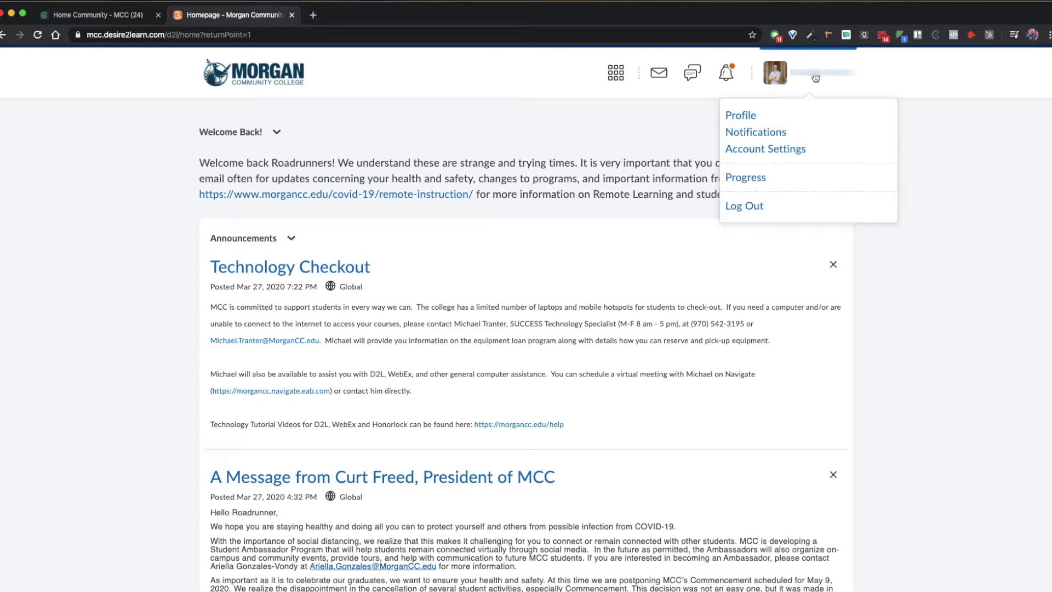
left_click(757, 154)
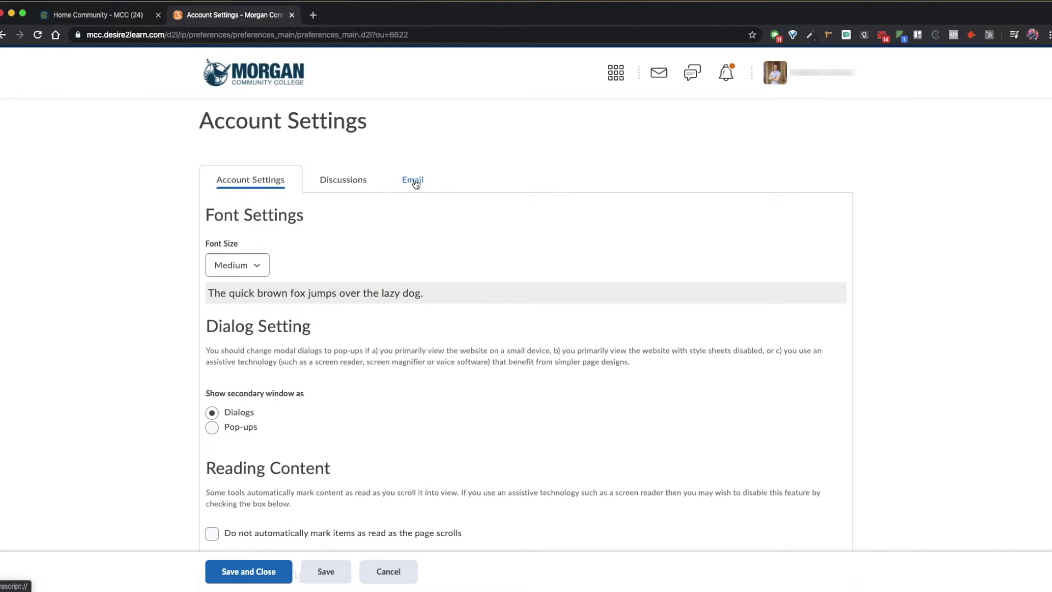
left_click(406, 183)
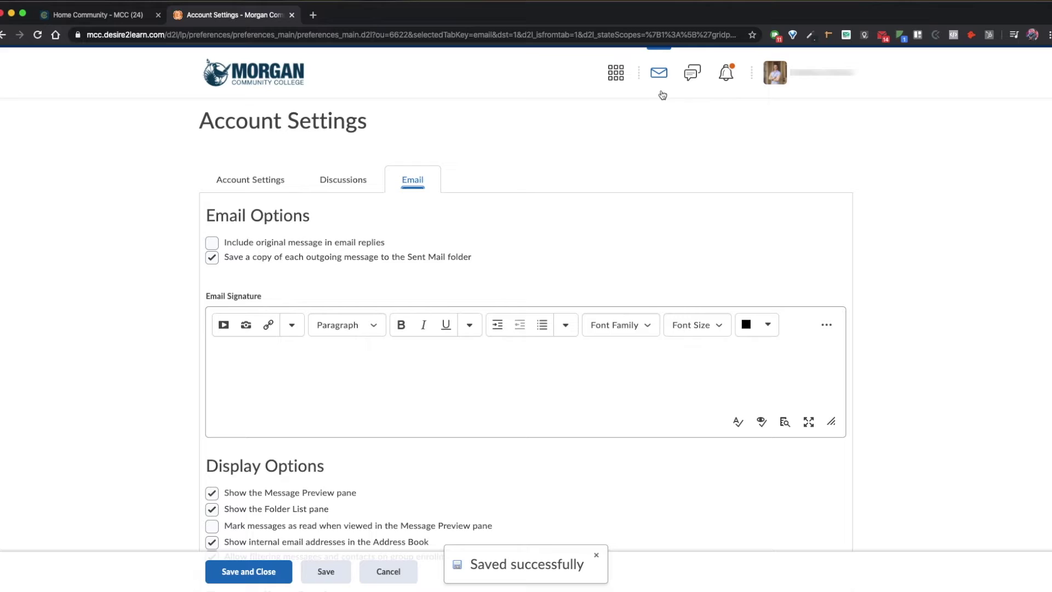
Step: Look over the recent email messages and enrolled courses lists
left_click(658, 72)
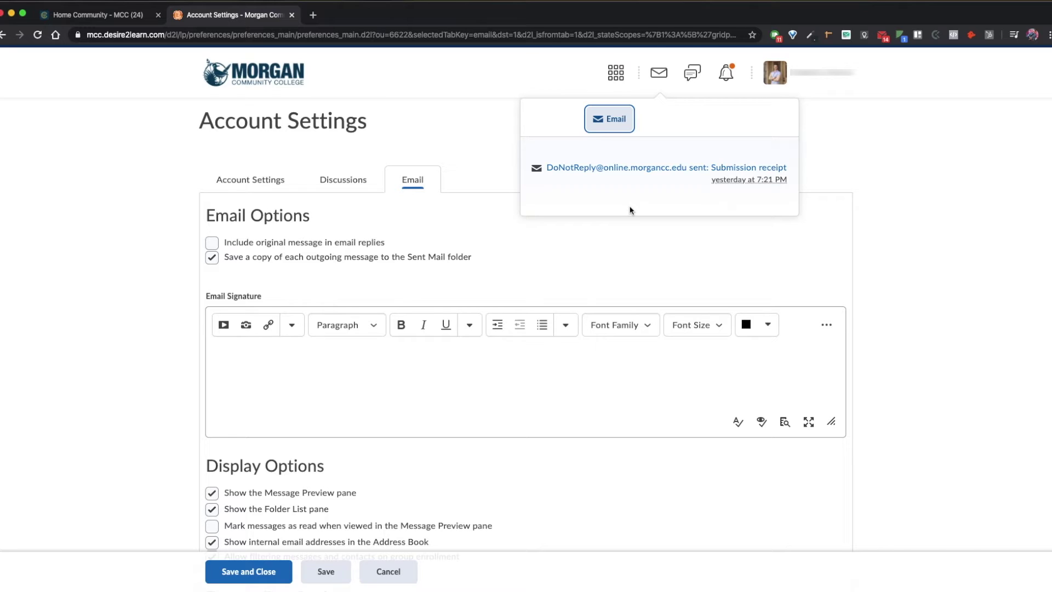
left_click(616, 72)
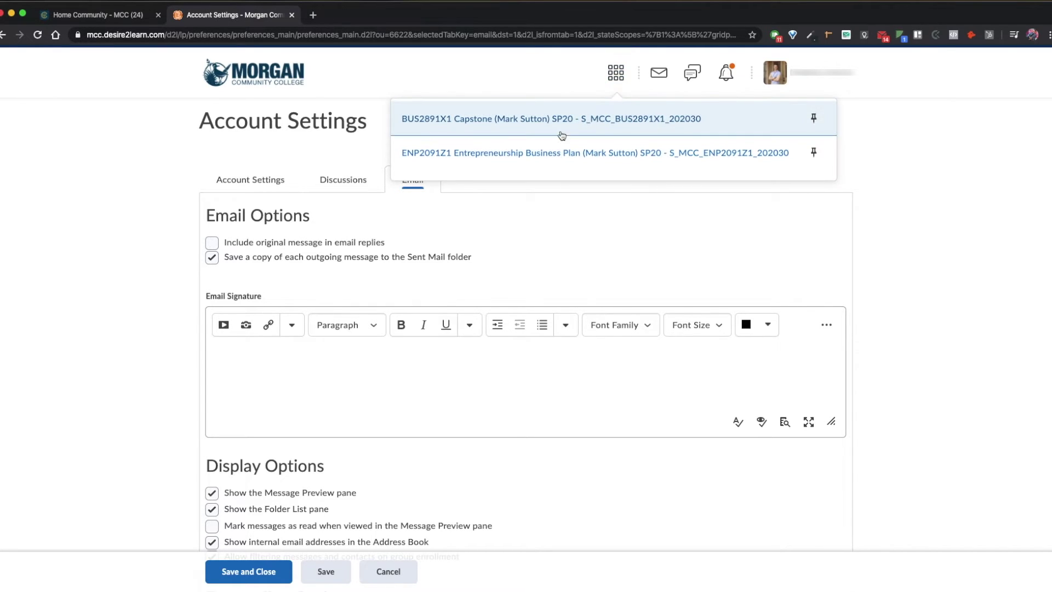
left_click(580, 189)
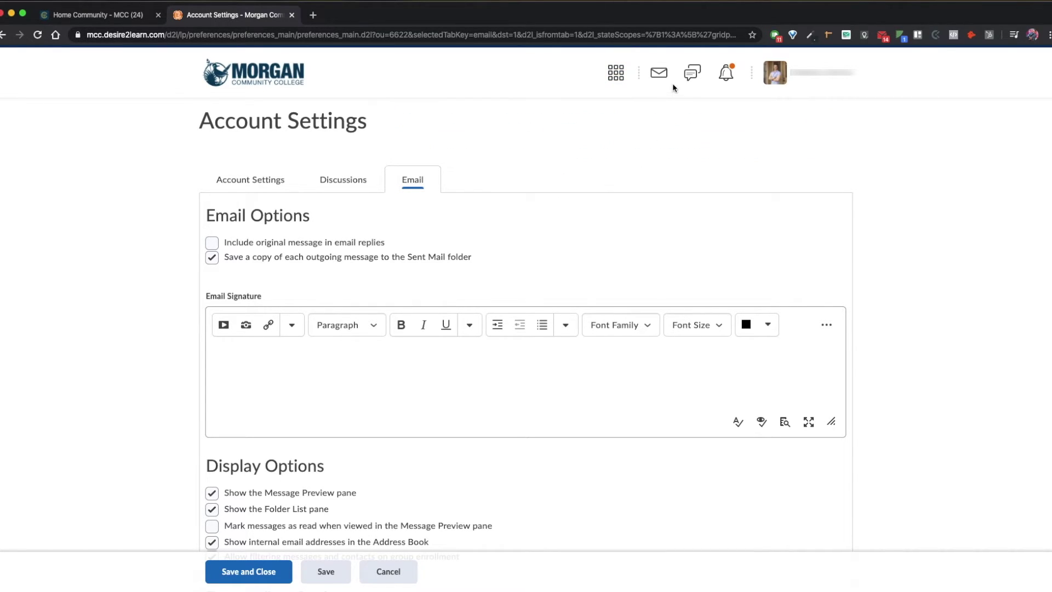
left_click(659, 73)
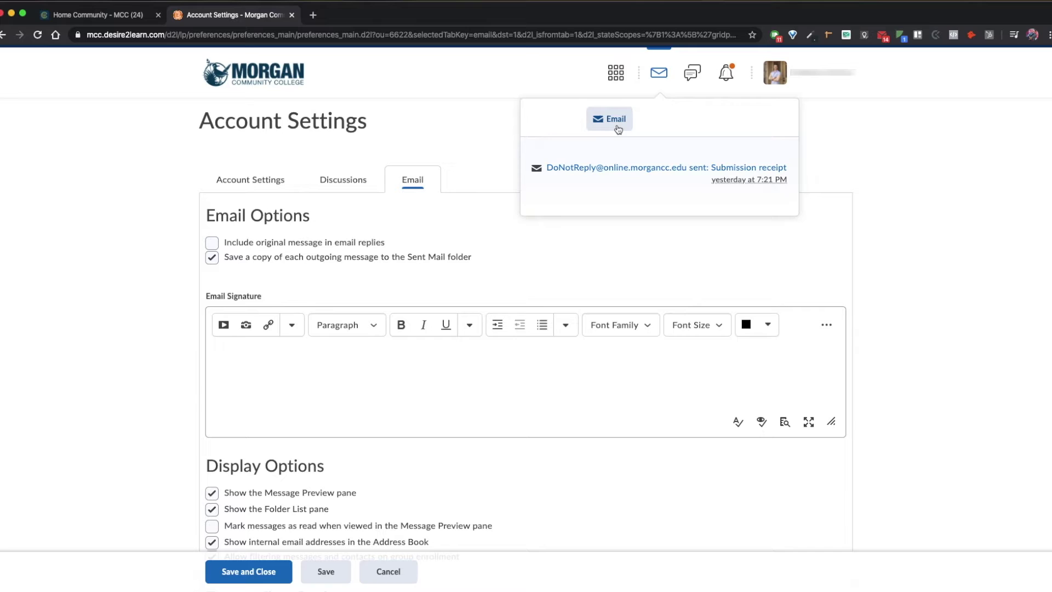
Step: Keep 'Forward and mark read', save and close the email settings, then return to the portal dashboard
left_click(478, 154)
scroll(462, 236, "down", 5)
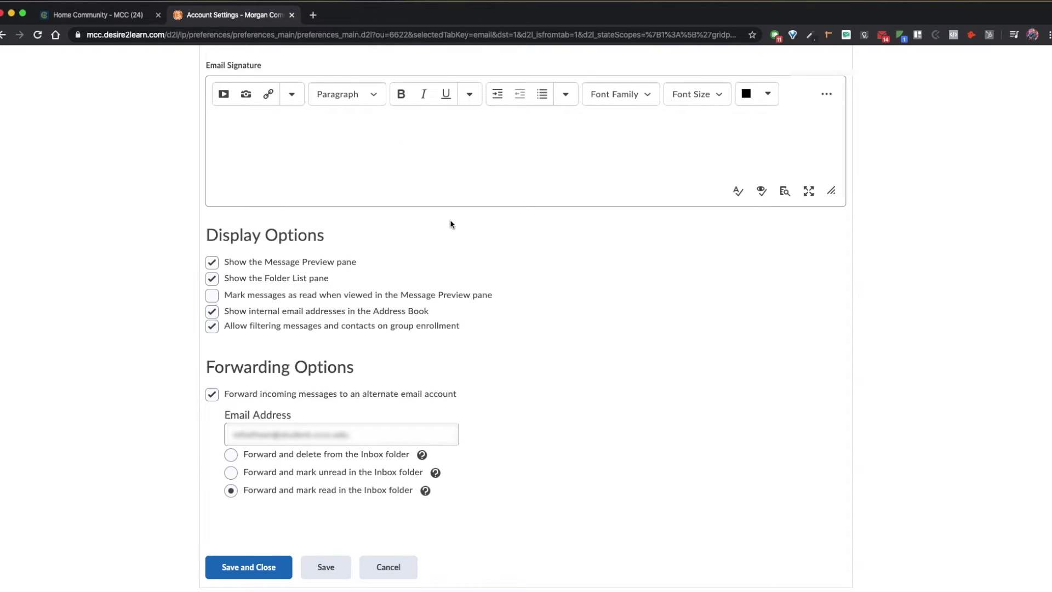
scroll(430, 211, "down", 1)
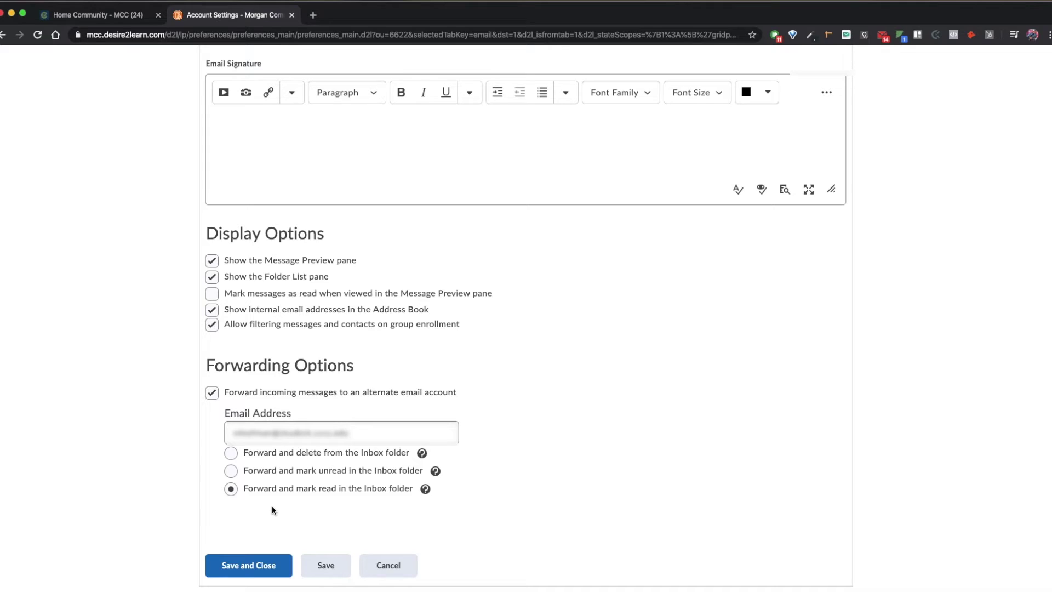
left_click(258, 492)
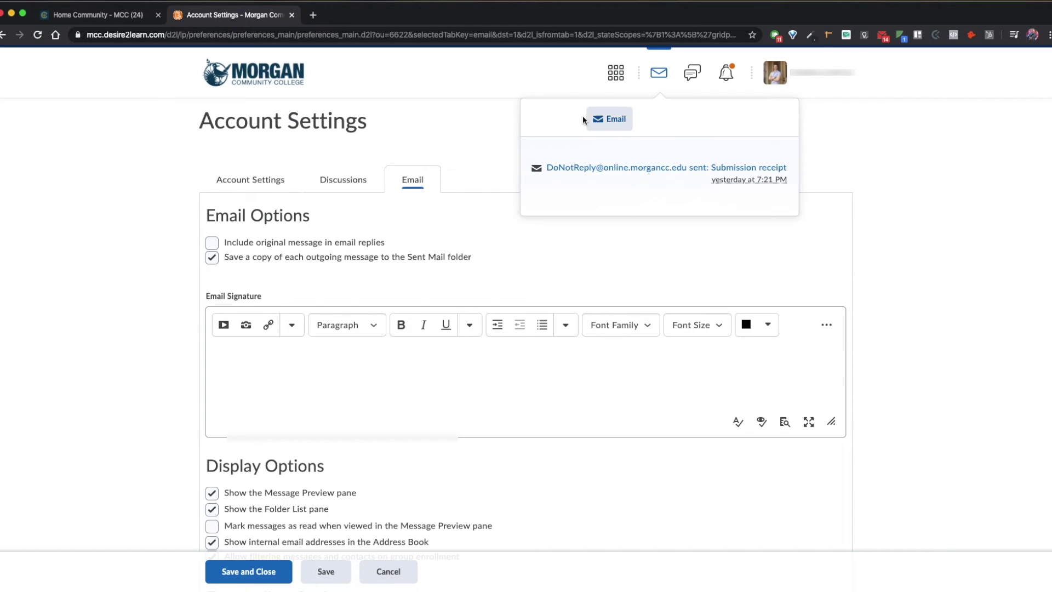
scroll(538, 312, "down", 5)
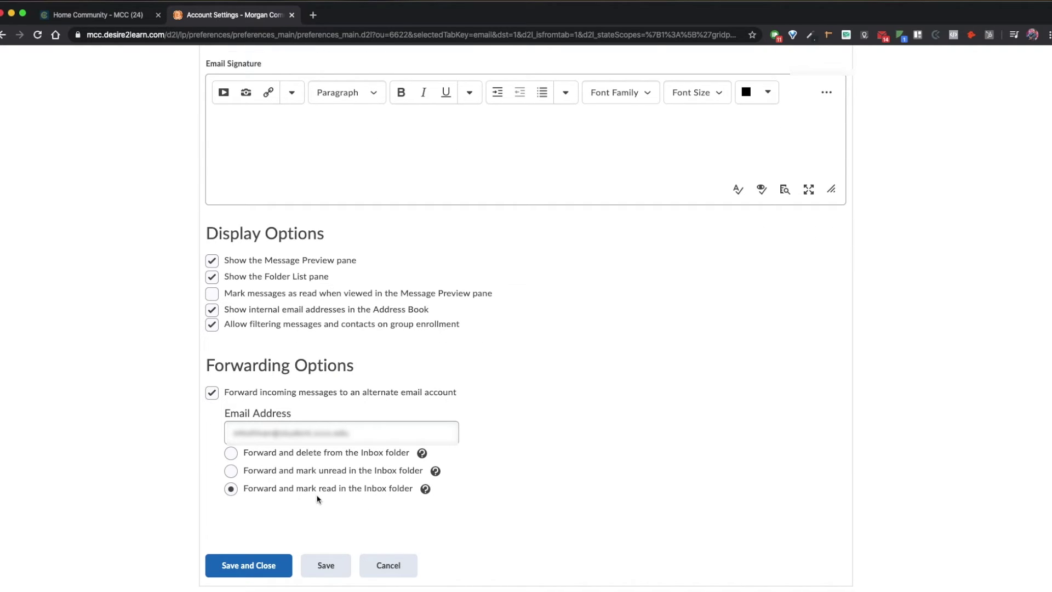
left_click(245, 570)
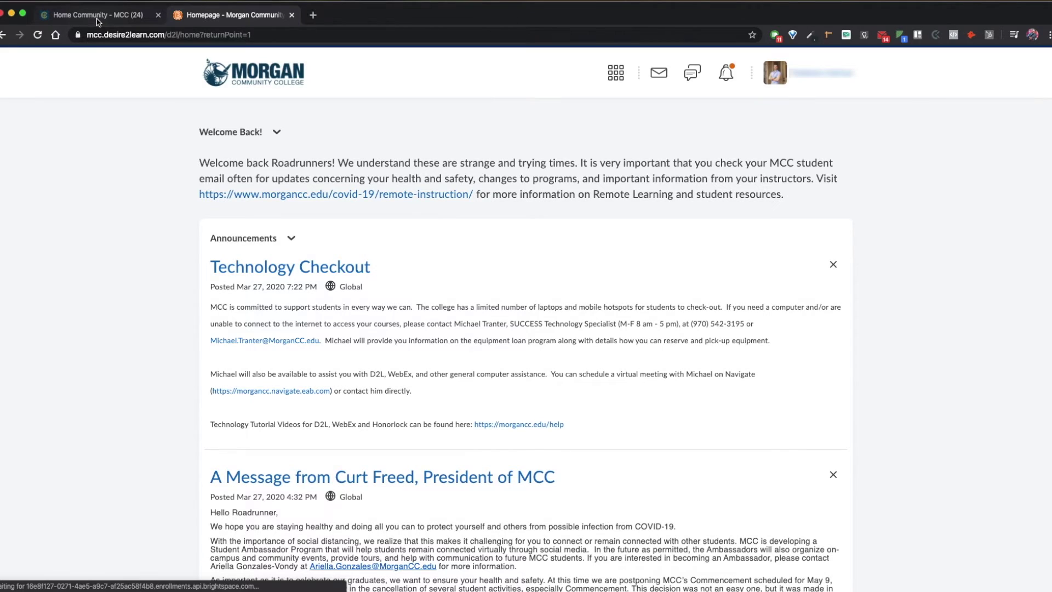
left_click(91, 19)
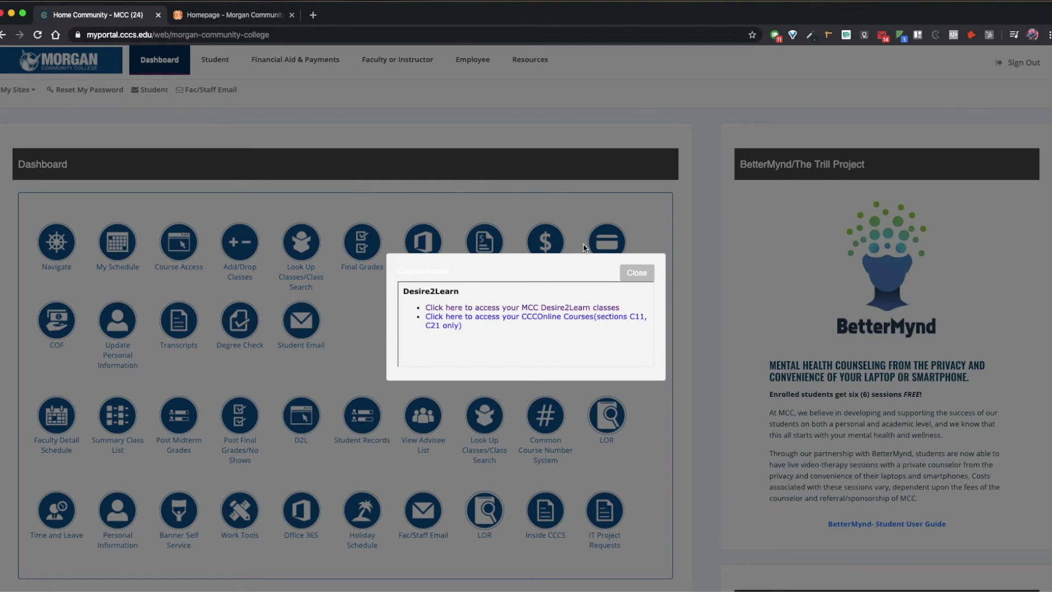
left_click(636, 273)
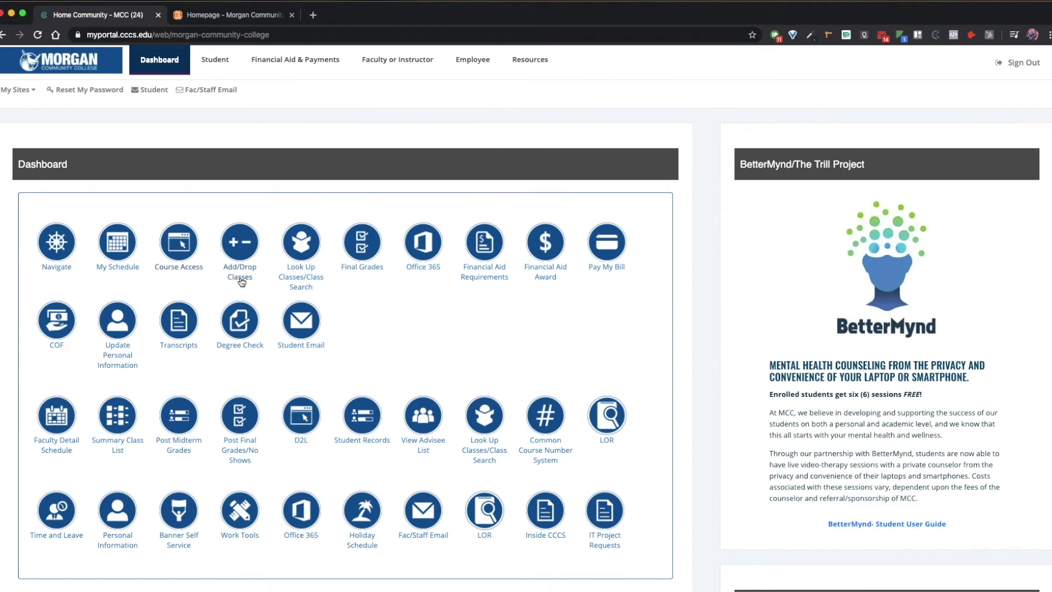
Step: Open the Student email in Outlook and choose 'View all Outlook settings'
left_click(144, 93)
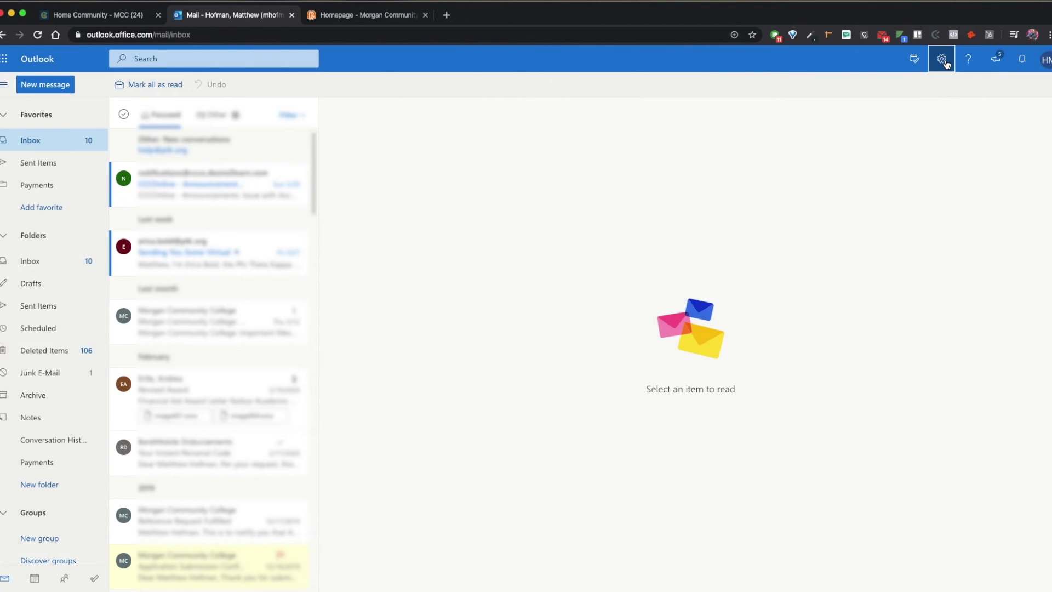
left_click(946, 64)
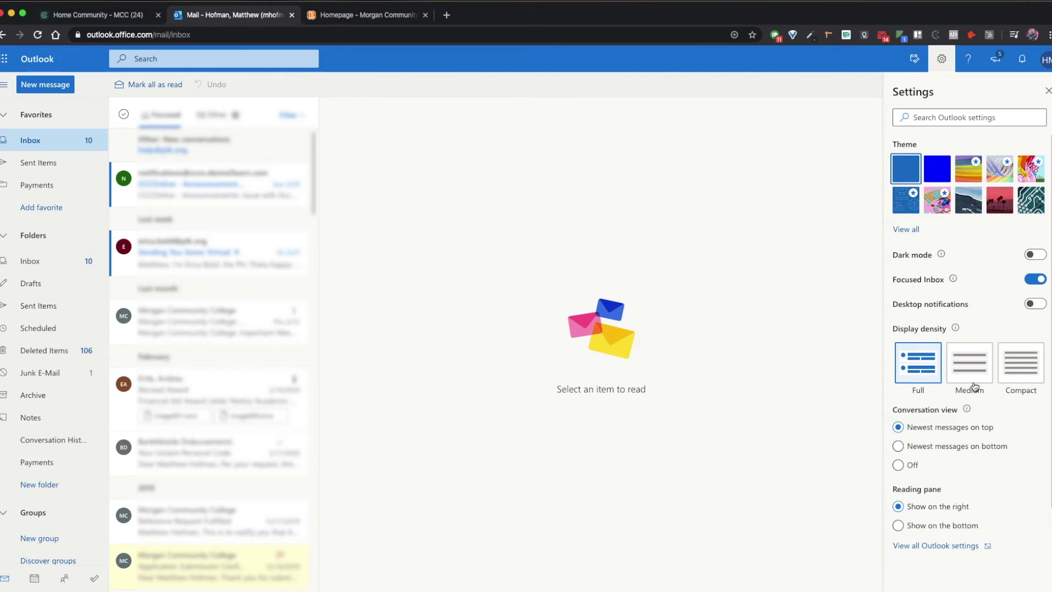
scroll(974, 387, "down", 1)
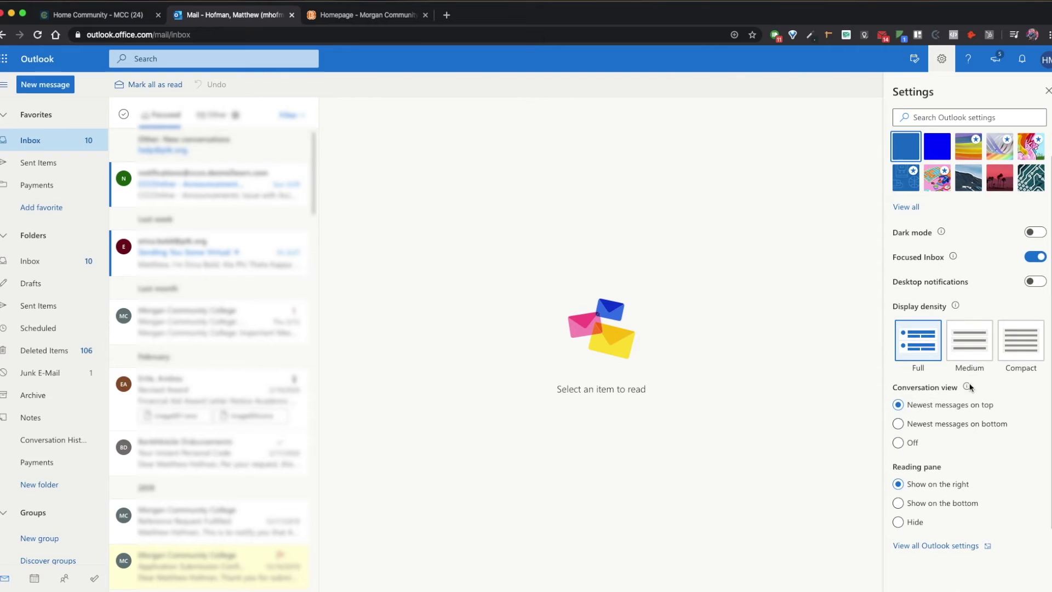
left_click(944, 546)
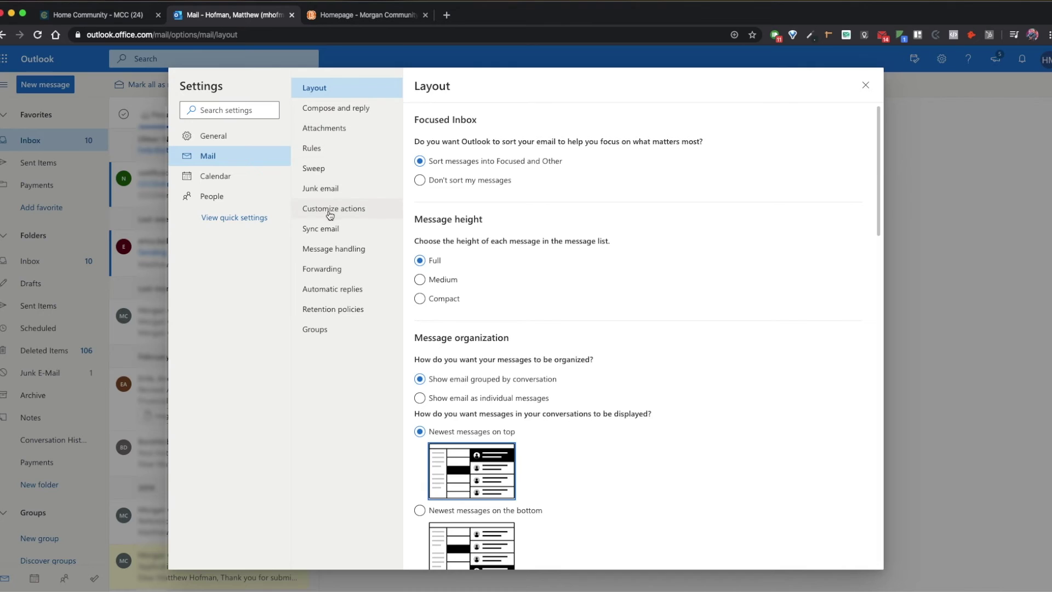
Step: Under Mail > Forwarding, check Enable forwarding and Keep a copy of forwarded messages
left_click(348, 276)
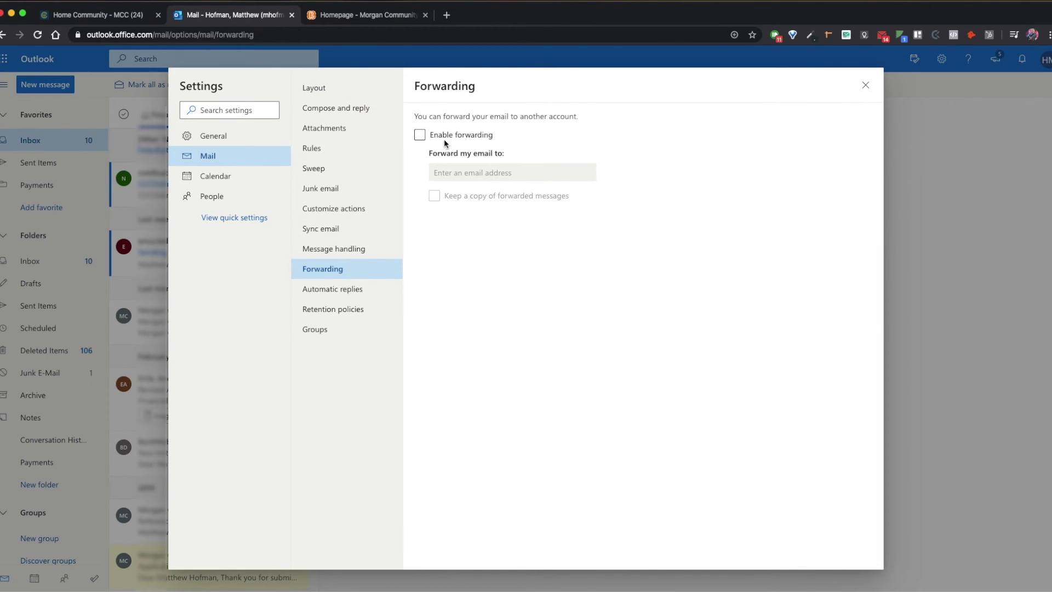
left_click(420, 136)
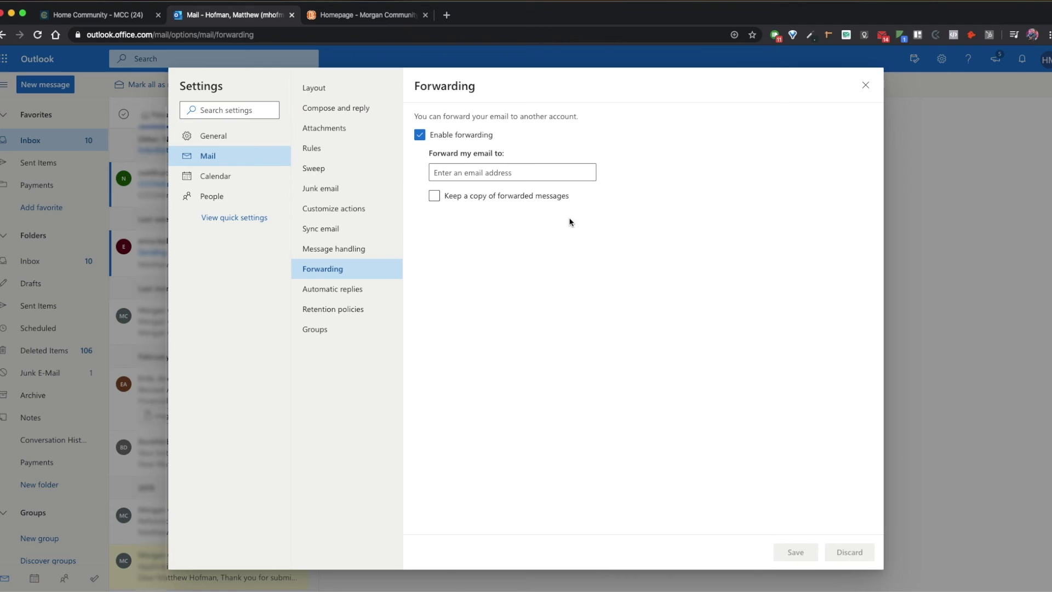
left_click(434, 196)
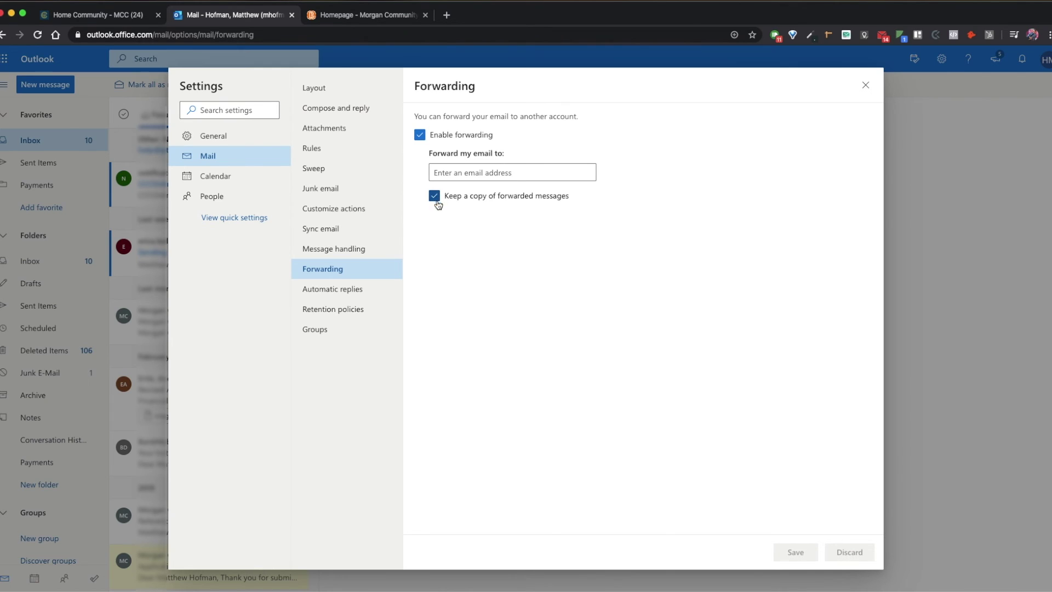